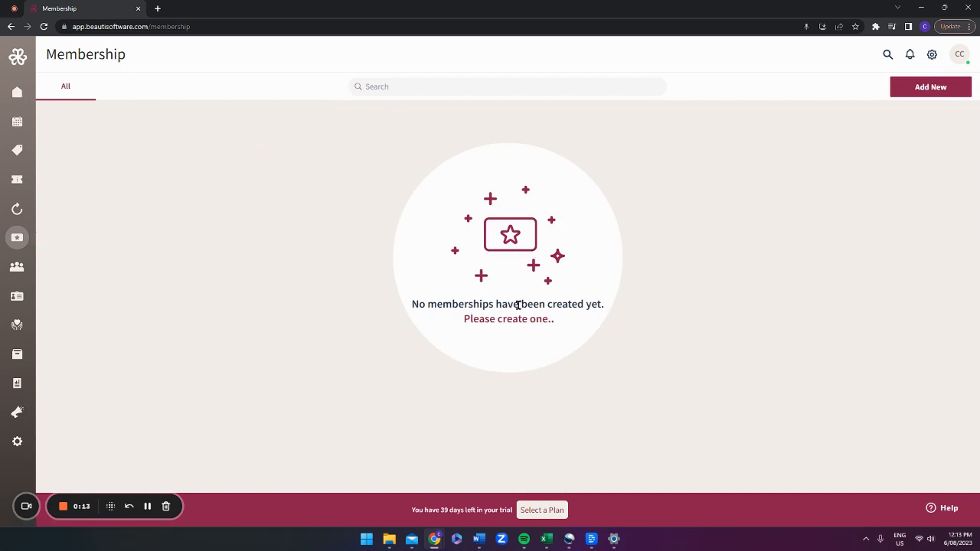
# - Create a new membership named "Gold Membership" with the description "Pay upfront for great value"
pyautogui.click(516, 320)
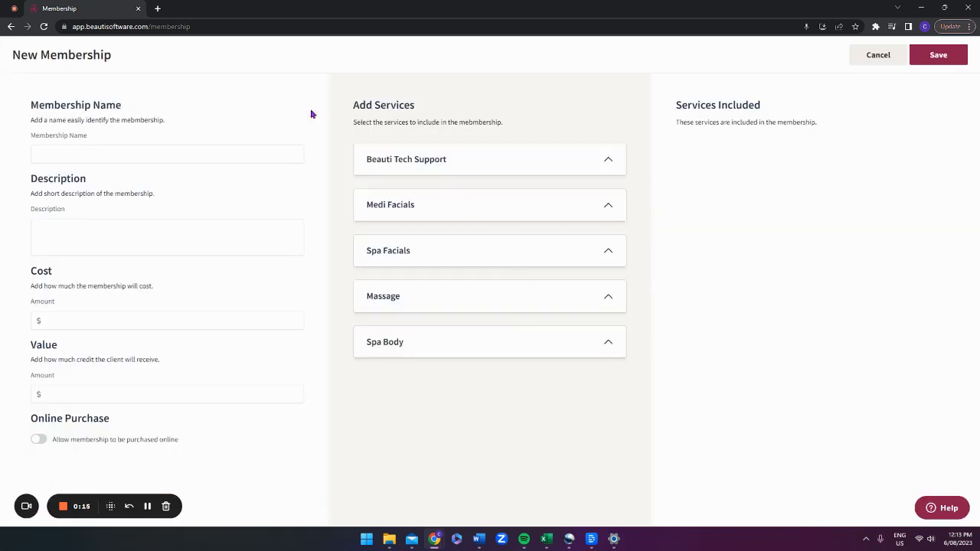
pyautogui.click(178, 155)
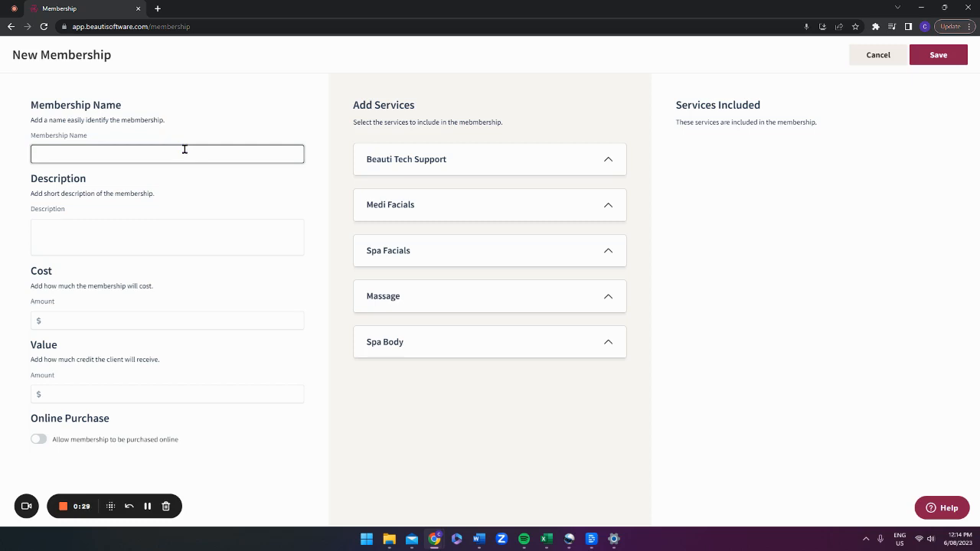
pyautogui.write('Gold Membership')
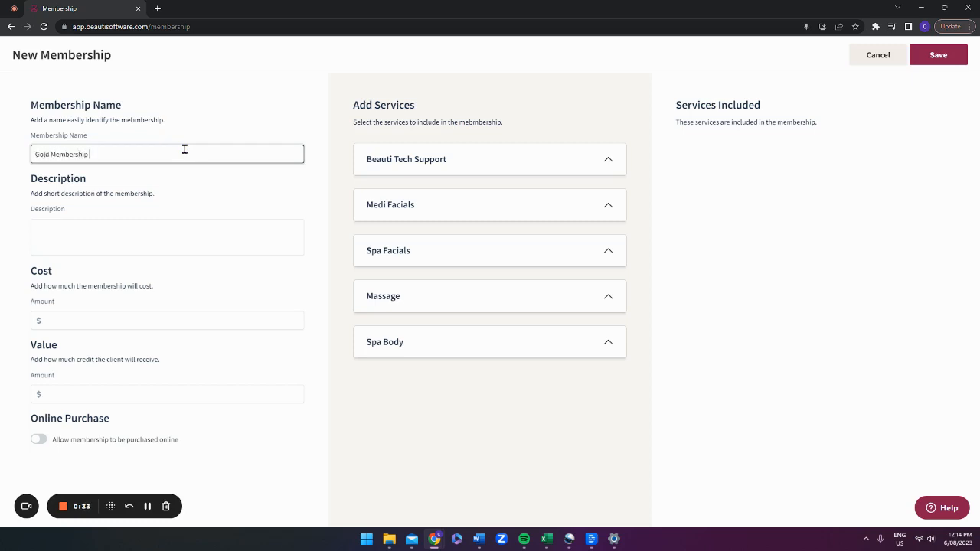
pyautogui.click(160, 225)
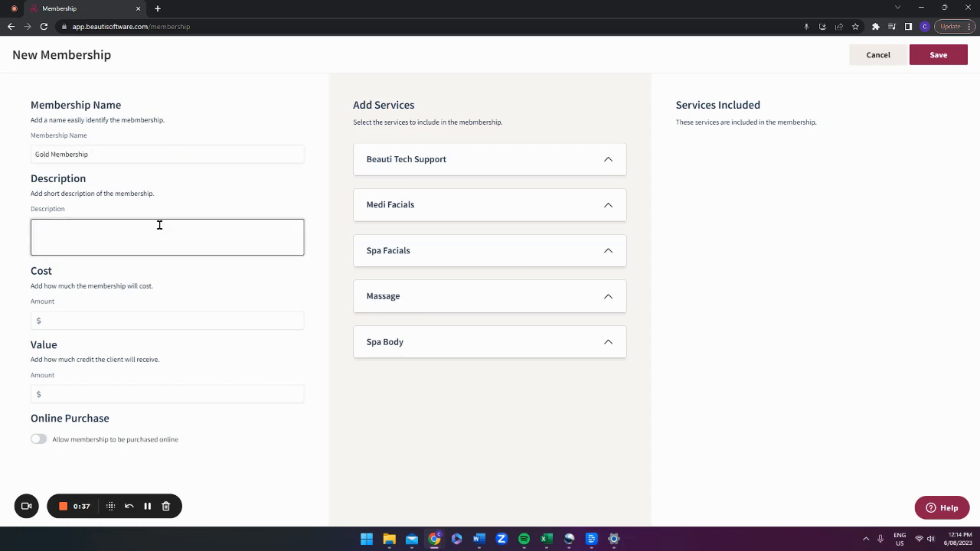
pyautogui.write('Pay upfront for great')
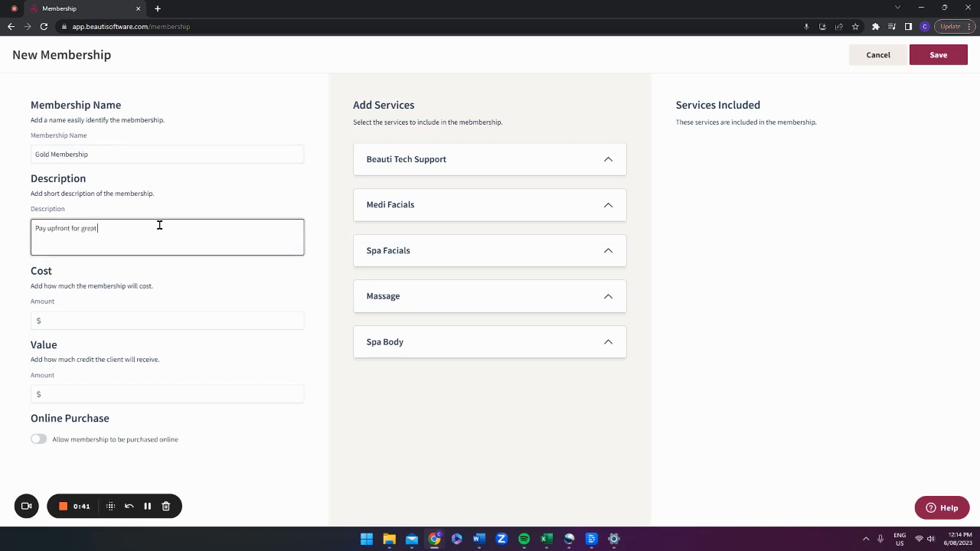
pyautogui.write(' value')
# - Set the Gold Membership's cost to $1000 and its credit value to $1500
pyautogui.click(121, 312)
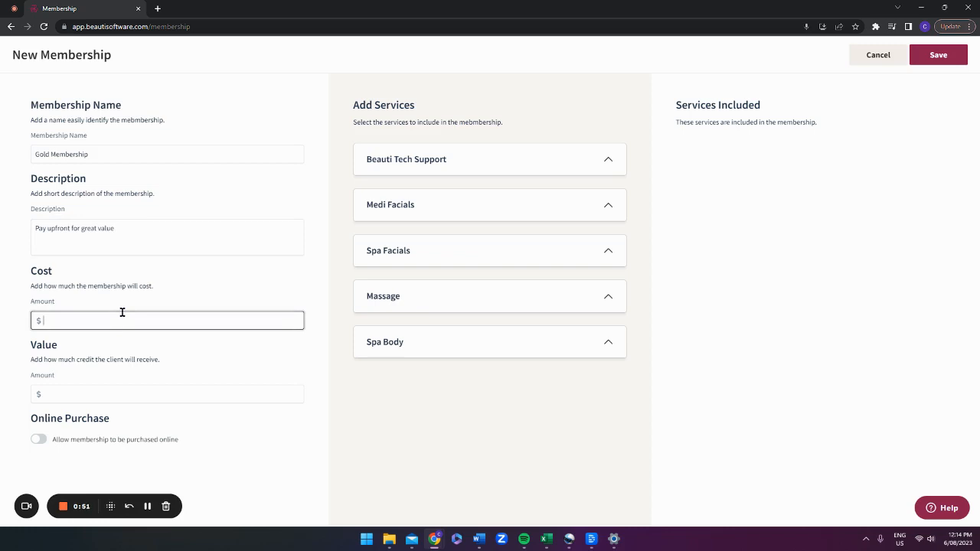
pyautogui.write('1000')
pyautogui.click(100, 388)
pyautogui.write('1500')
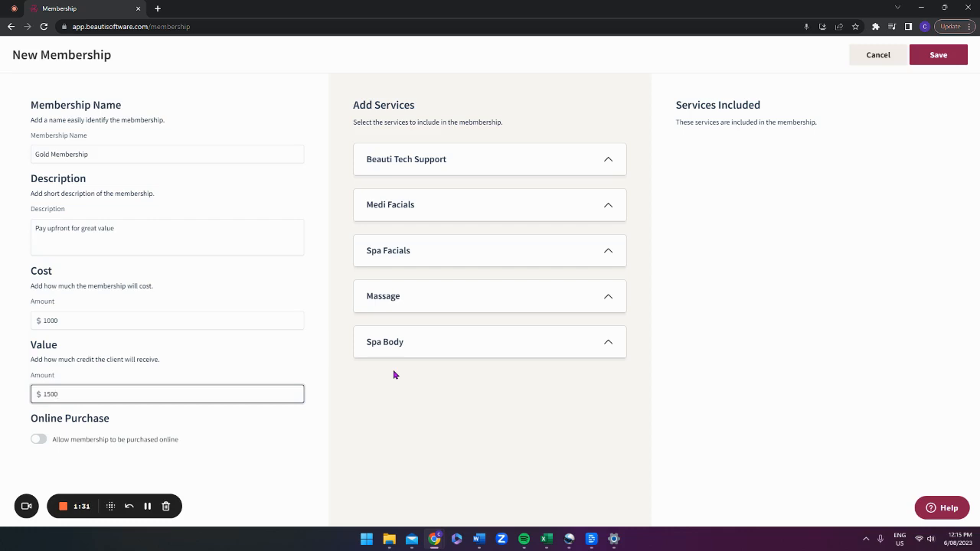
# - Include the Medi Facials services Skin Needling, Cell Renewal Skin Peel, Spot Treatment and Facials in the membership
pyautogui.click(434, 201)
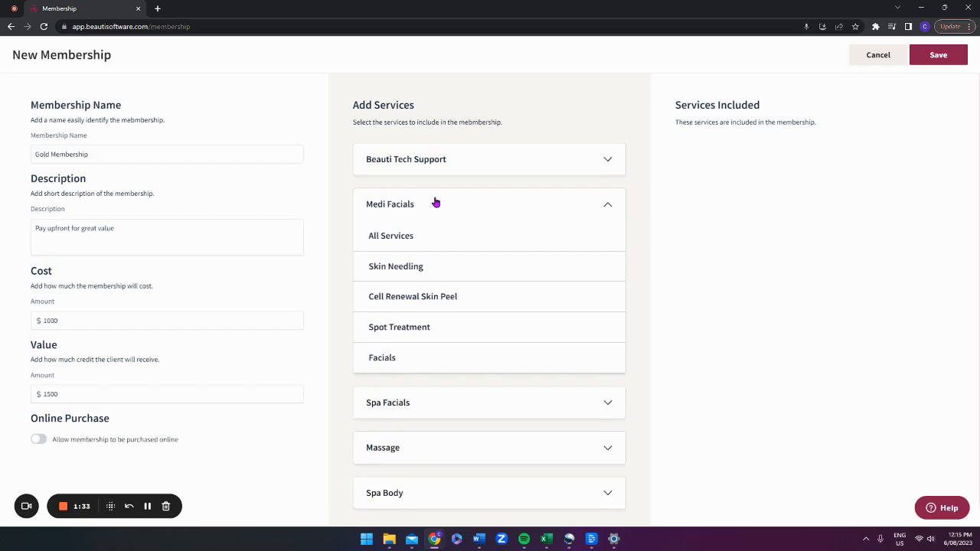
pyautogui.click(405, 268)
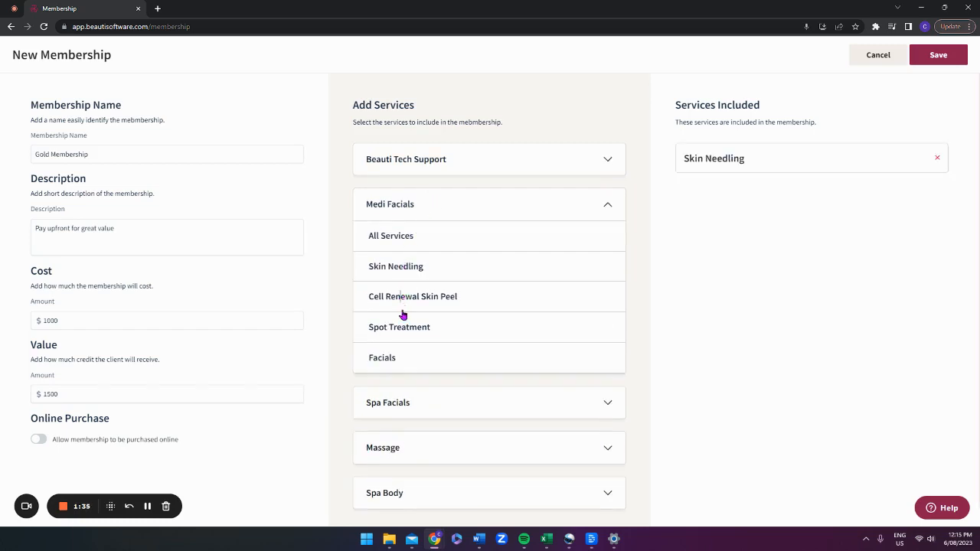
pyautogui.click(403, 308)
pyautogui.click(400, 326)
pyautogui.click(385, 357)
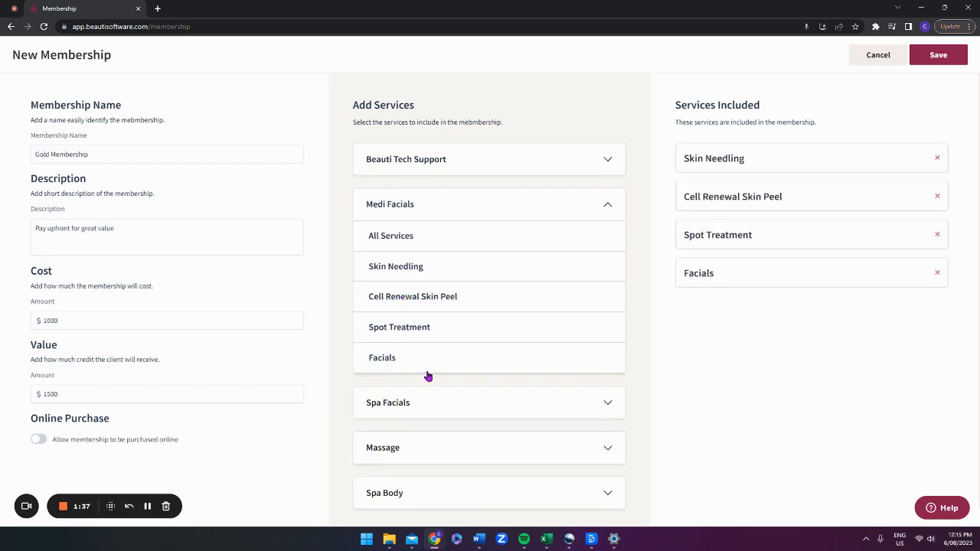
# - Include all Spa Facials services and all Massage services in the Gold Membership
pyautogui.scroll(-1, 425, 378)
pyautogui.click(418, 383)
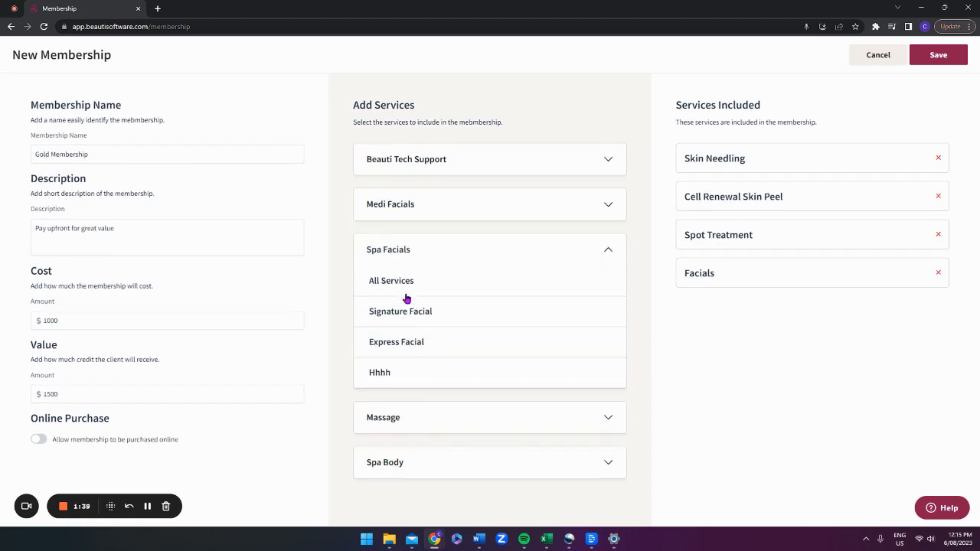
pyautogui.click(405, 282)
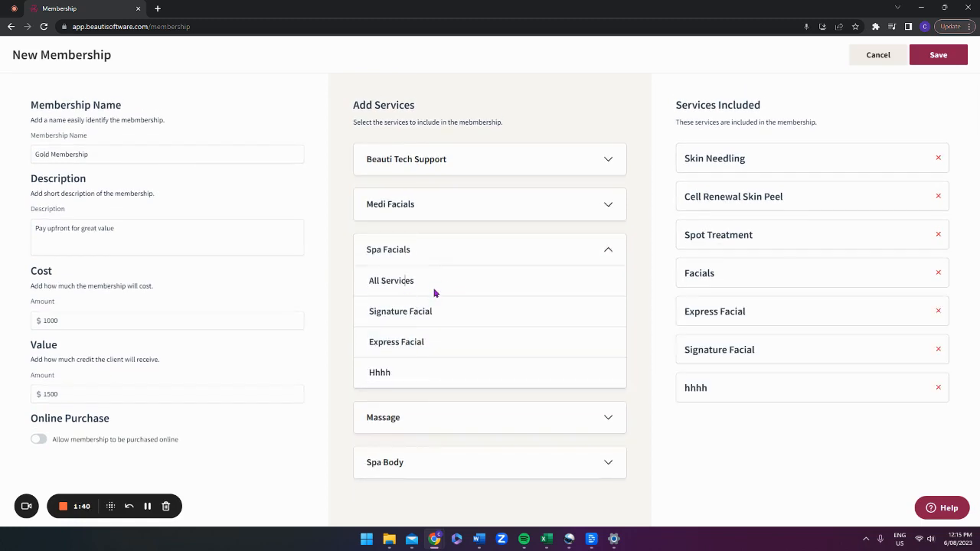
pyautogui.click(397, 417)
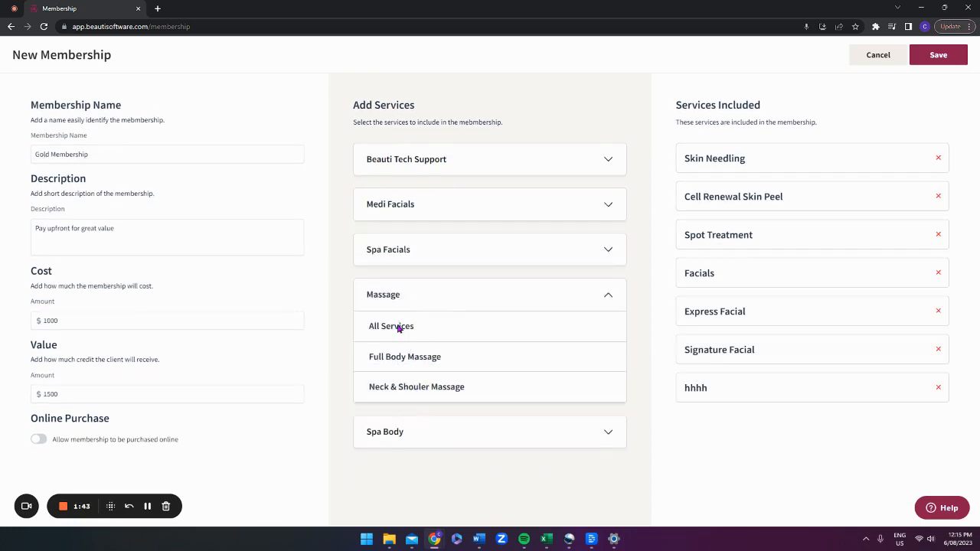
pyautogui.click(398, 327)
pyautogui.click(446, 204)
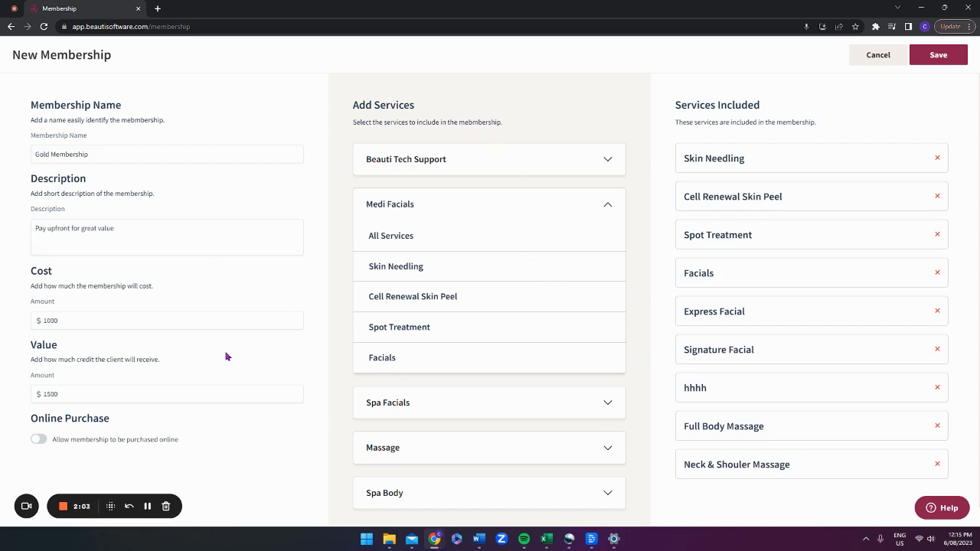
# - Switch online purchase on and back off, and save the Gold Membership
pyautogui.click(39, 440)
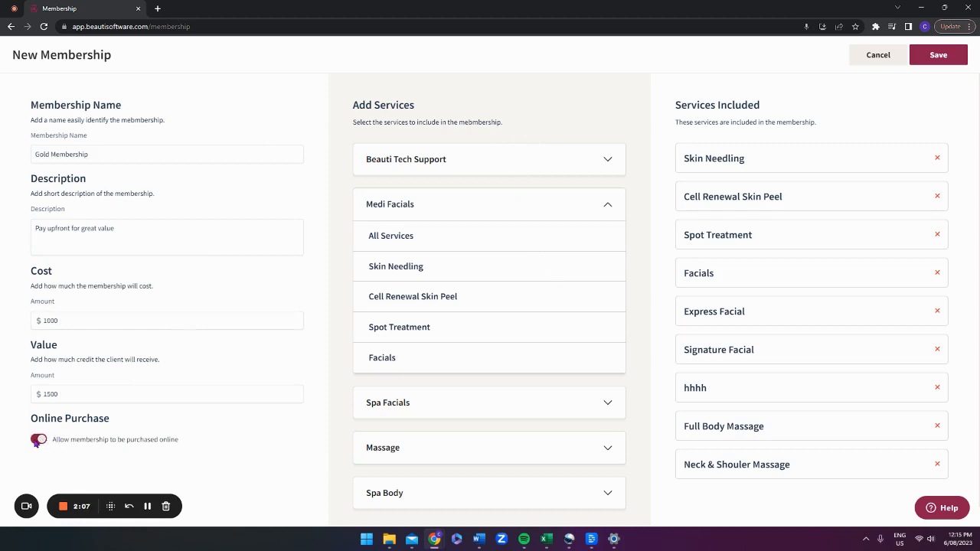
pyautogui.click(37, 441)
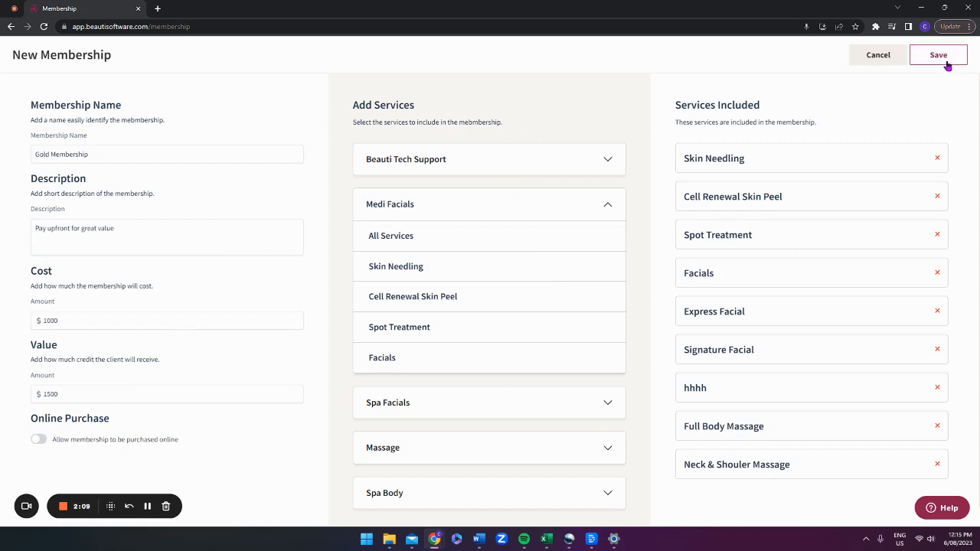
pyautogui.click(946, 62)
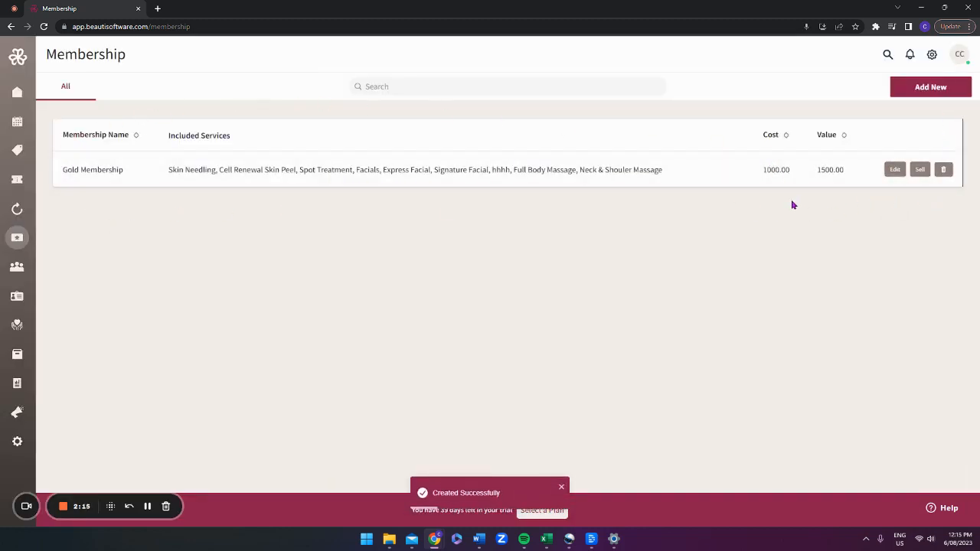
# - Create another membership named "Referral Credit" with the description "Thanks for referring"
pyautogui.click(927, 90)
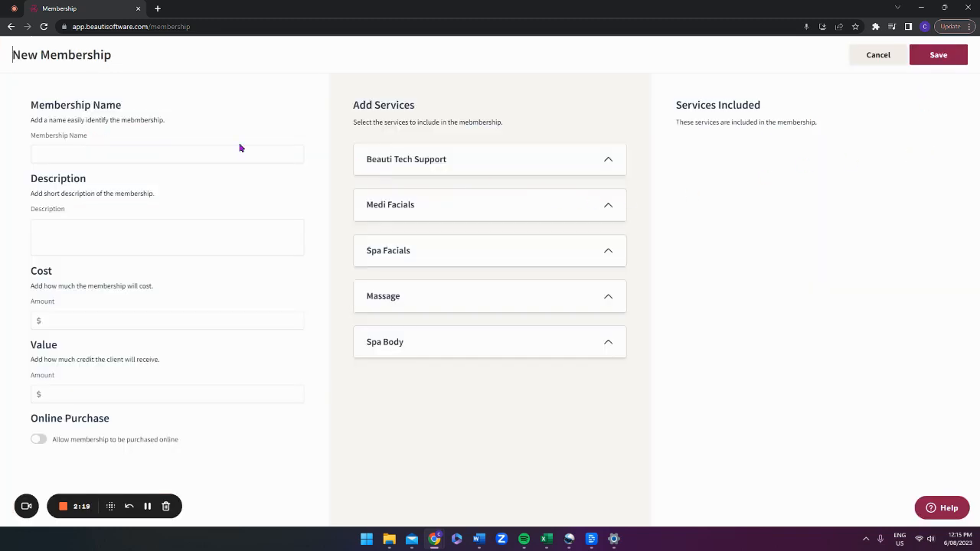
pyautogui.click(127, 151)
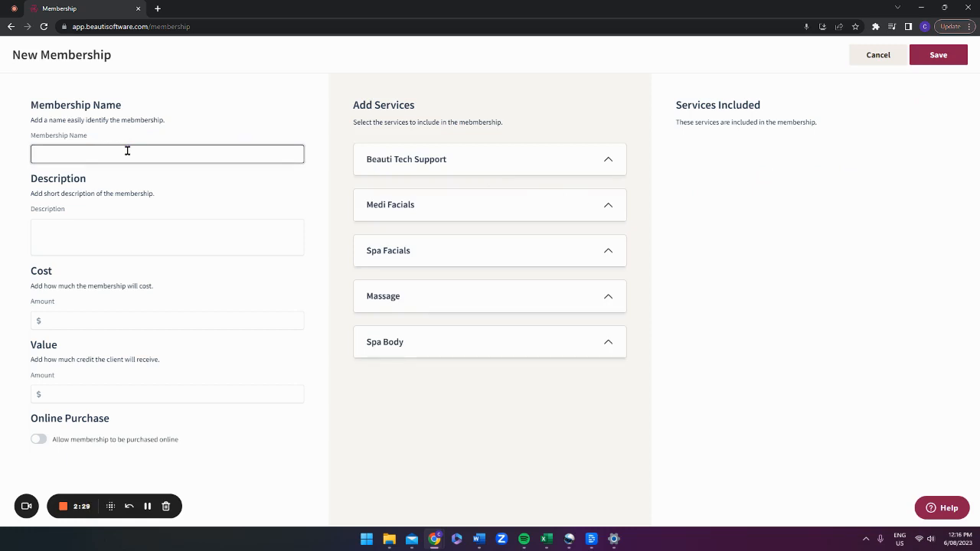
pyautogui.write('Referral')
pyautogui.write('Credit')
pyautogui.click(134, 222)
pyautogui.click(133, 228)
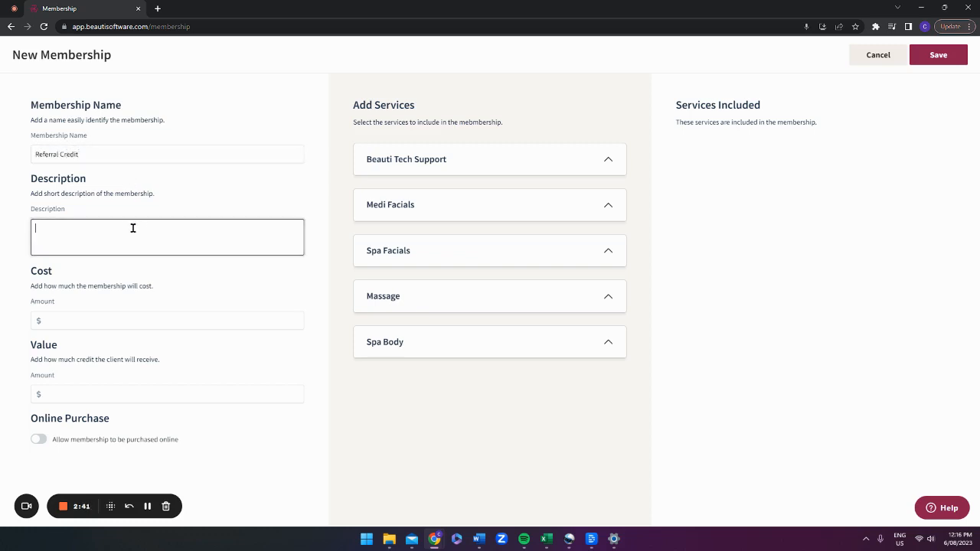
pyautogui.write('Thanks for en')
pyautogui.write('eferraing')
# - Set the Referral Credit membership's cost to $0 and its credit value to $50
pyautogui.click(112, 317)
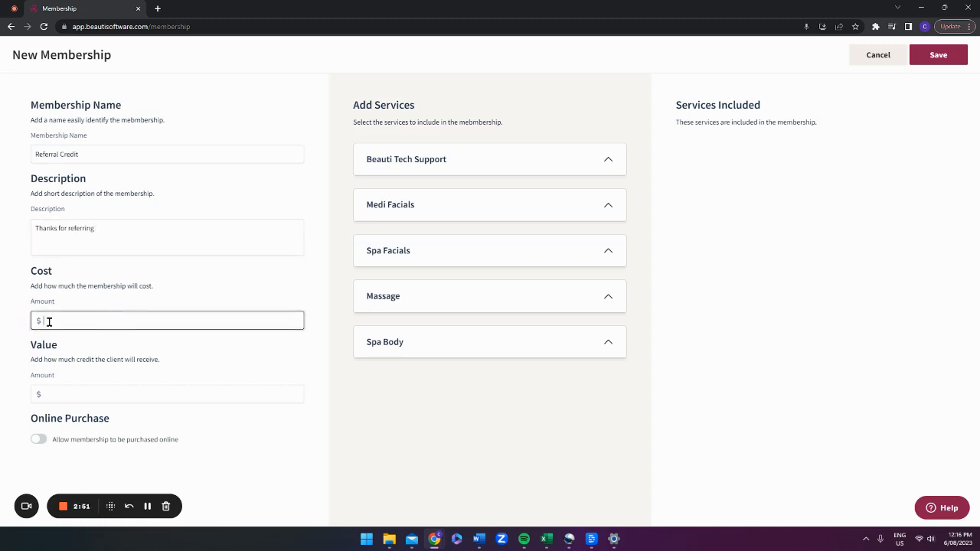
pyautogui.write('0')
pyautogui.click(82, 343)
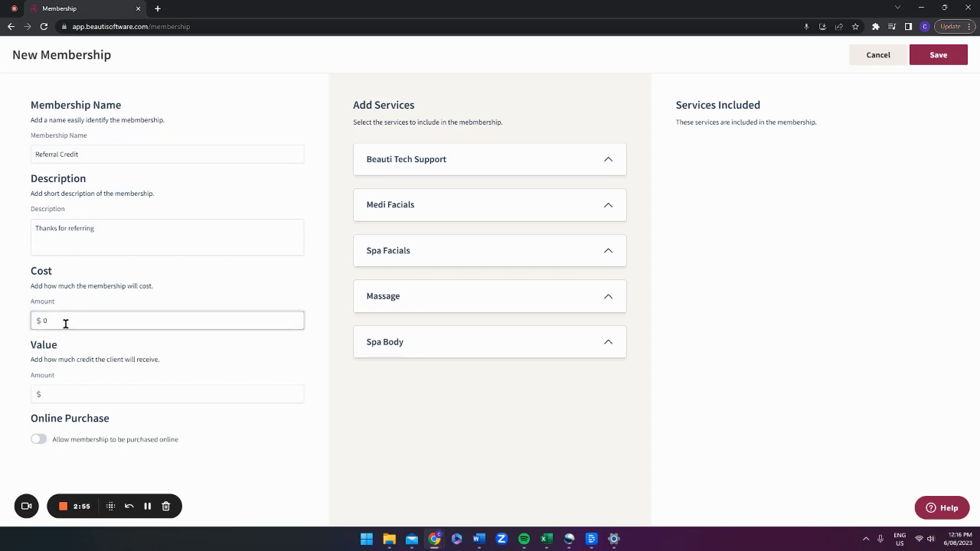
pyautogui.click(65, 322)
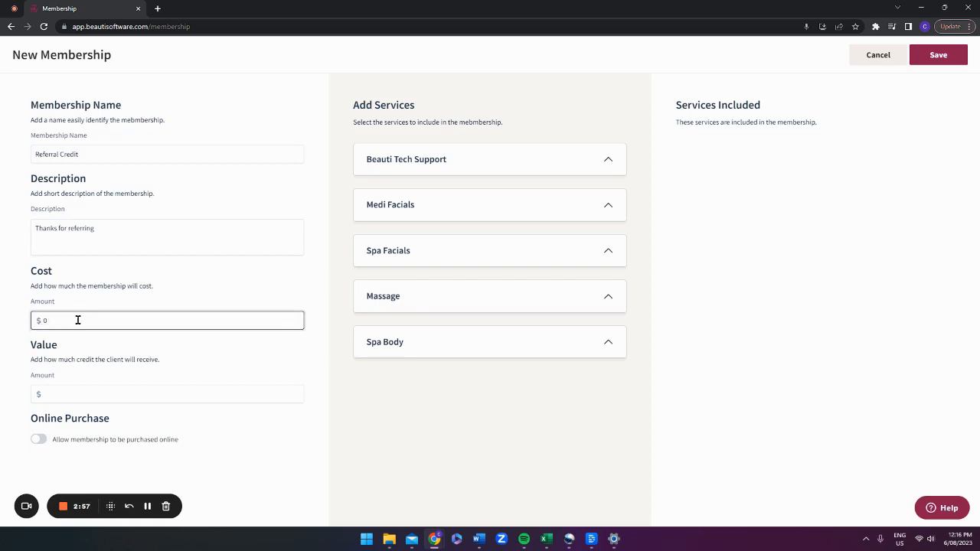
pyautogui.press('BackSpace')
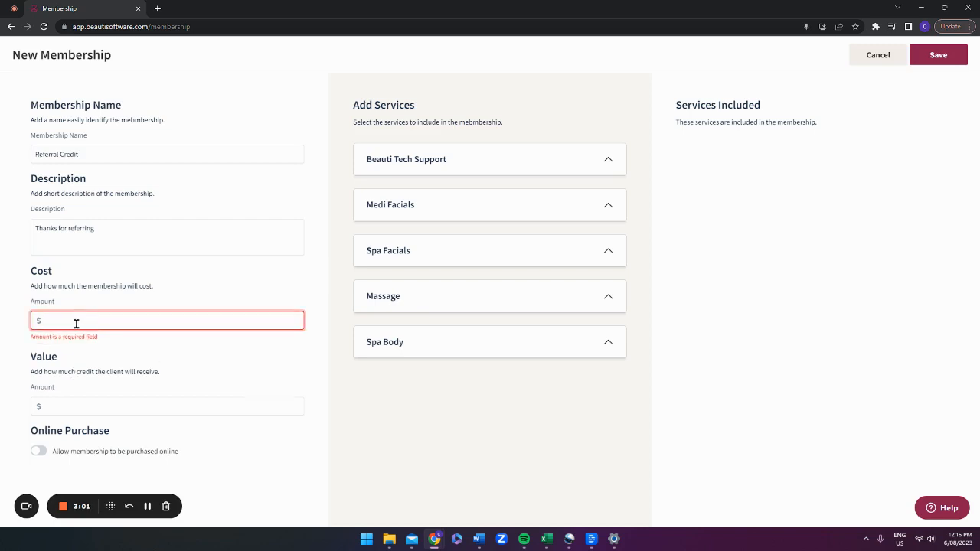
pyautogui.write('0')
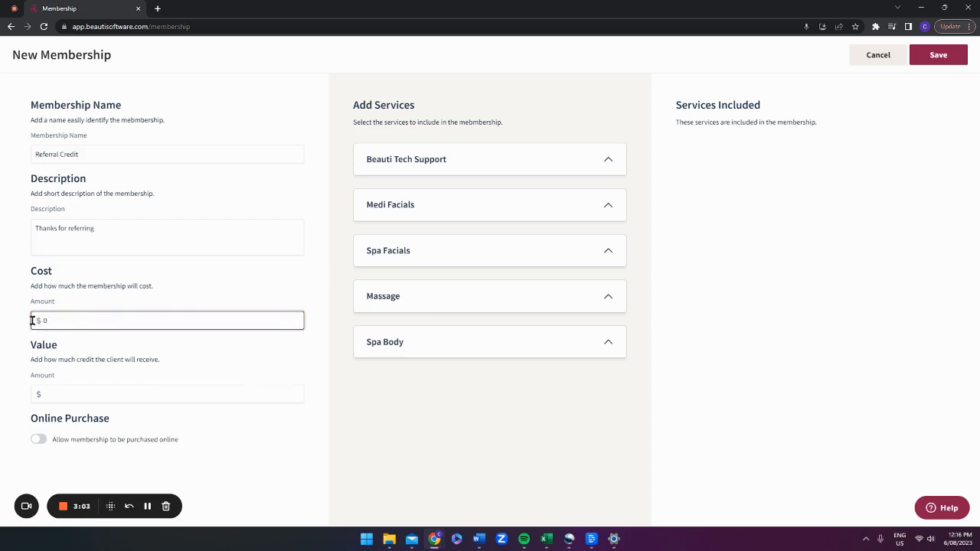
pyautogui.click(53, 391)
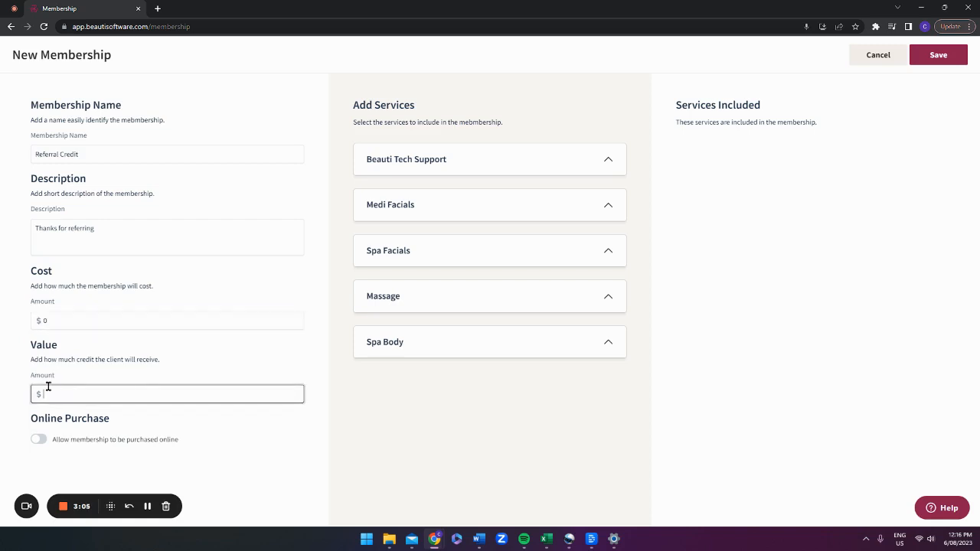
pyautogui.write('50')
pyautogui.click(80, 362)
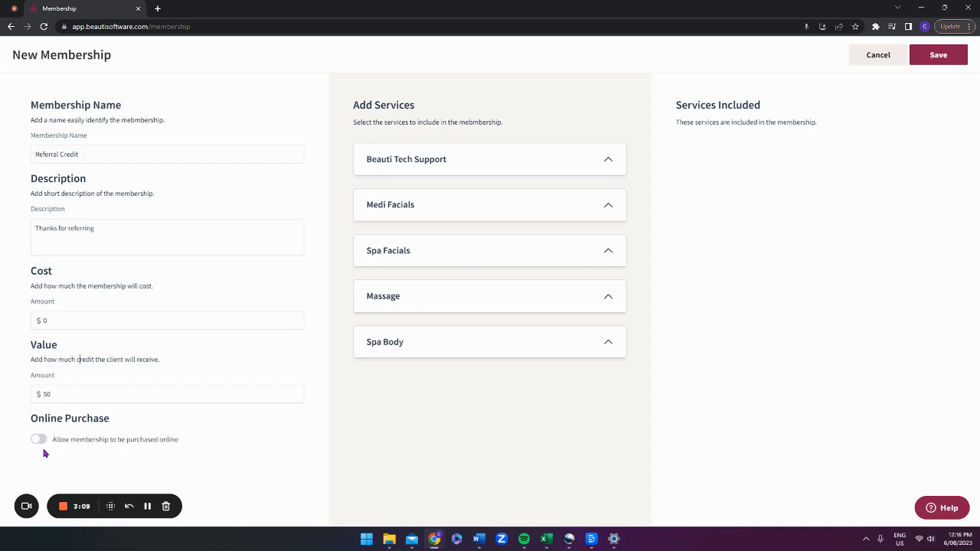
# - Include Facials from Medi Facials and Signature Facial from Spa Facials, and save the Referral Credit membership
pyautogui.click(485, 205)
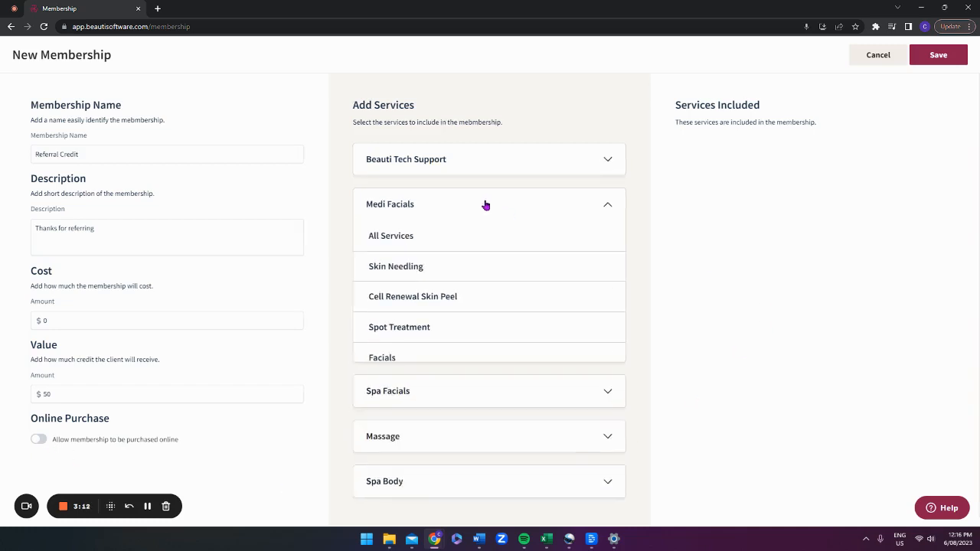
pyautogui.click(397, 360)
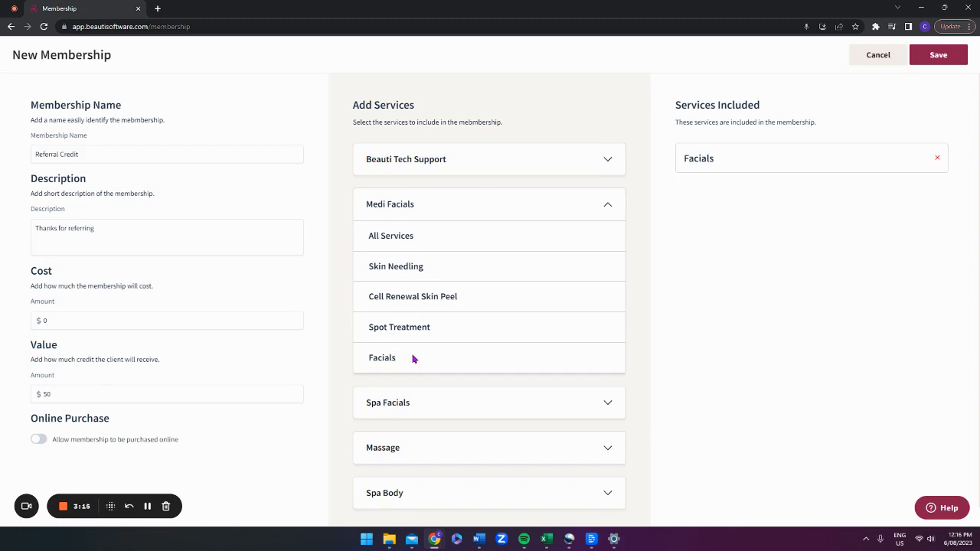
pyautogui.scroll(-1, 412, 358)
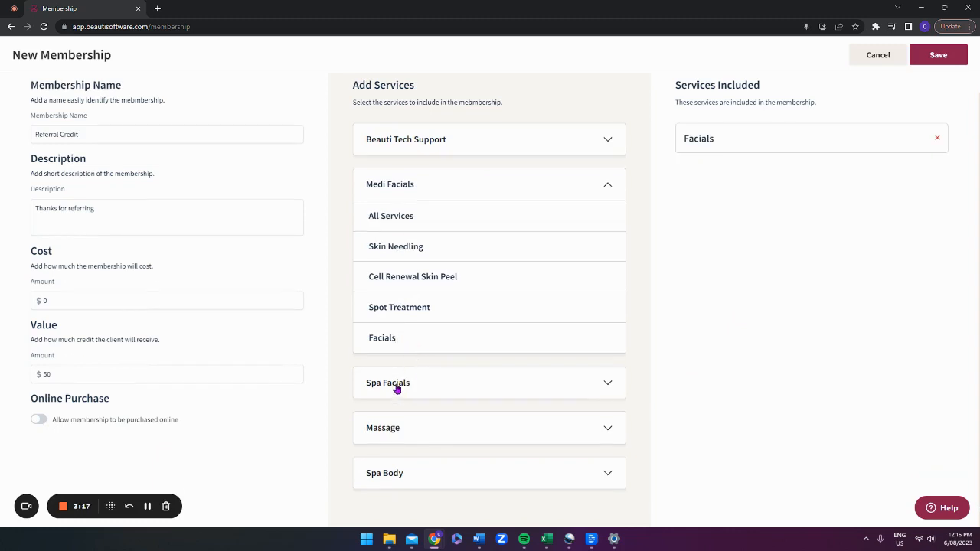
pyautogui.click(396, 387)
pyautogui.click(427, 314)
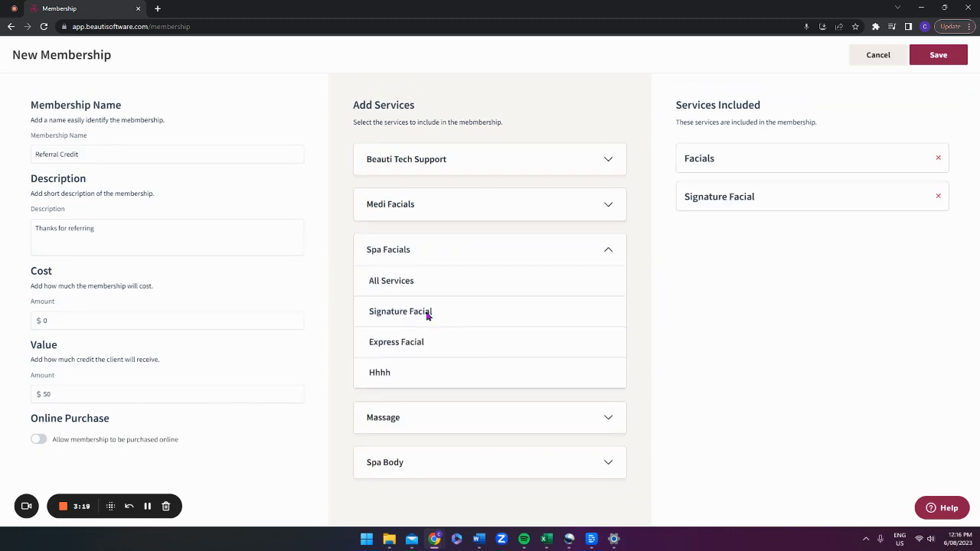
pyautogui.click(946, 62)
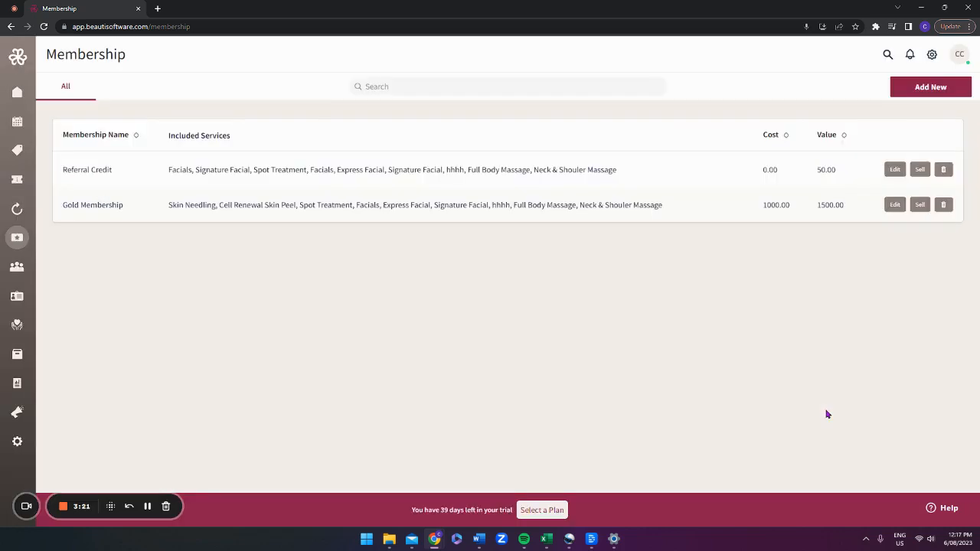
# - Start a sale of the Referral Credit membership and assign it to the client found by first name
pyautogui.click(919, 169)
pyautogui.click(635, 118)
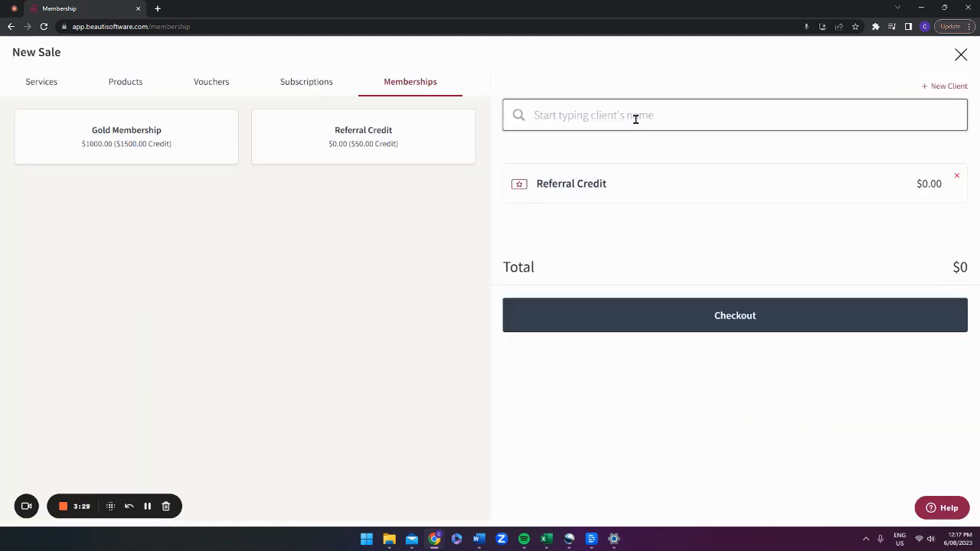
pyautogui.write('china')
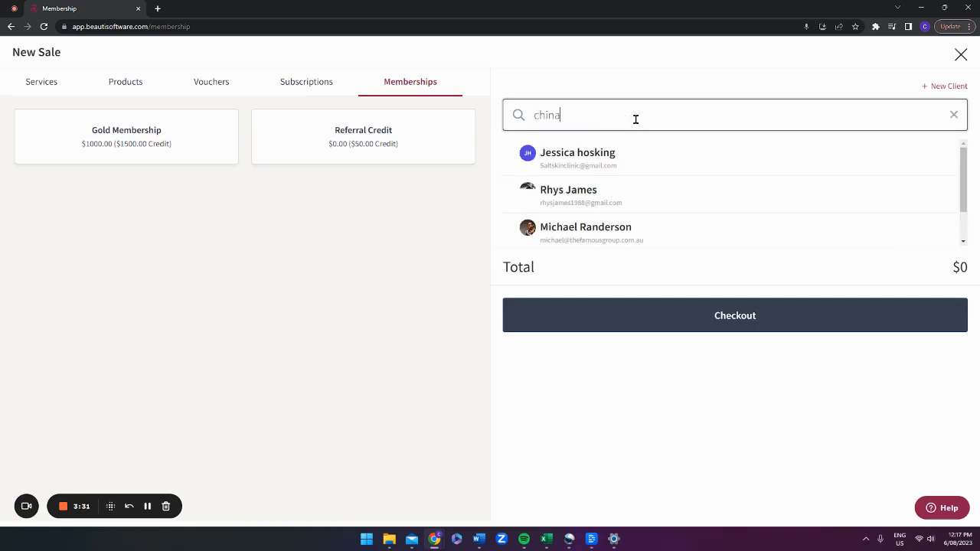
pyautogui.click(568, 157)
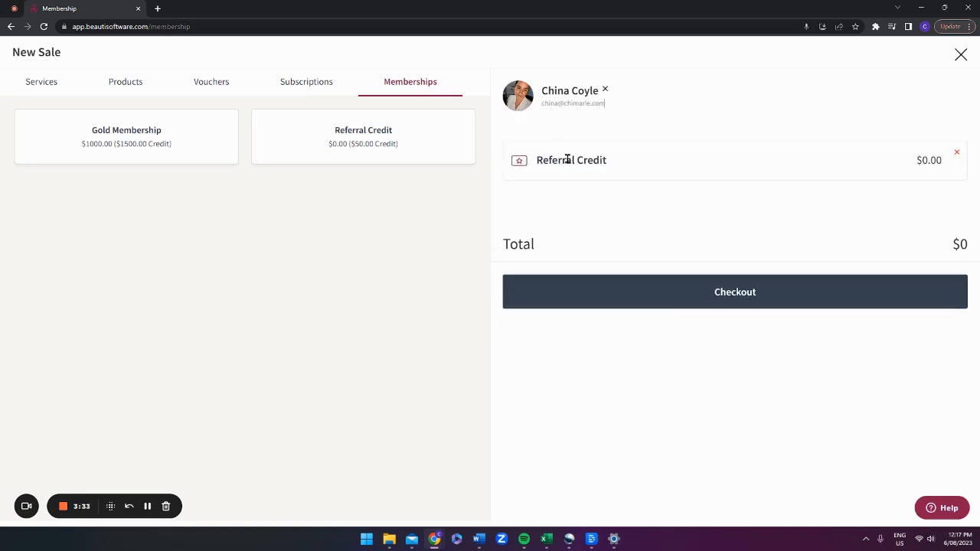
# - Check out the client's Referral Credit sale, mark it as paid, and close the finished sale
pyautogui.click(734, 294)
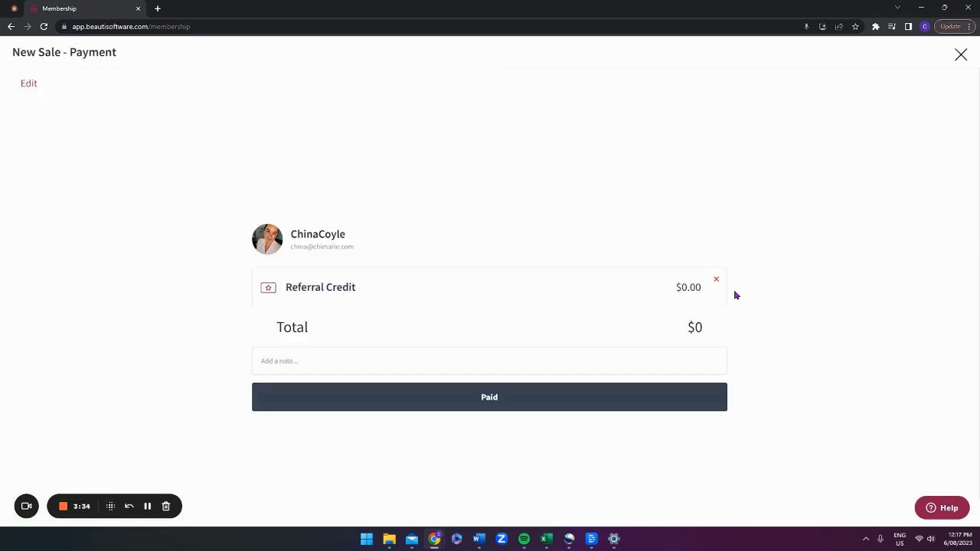
pyautogui.click(499, 406)
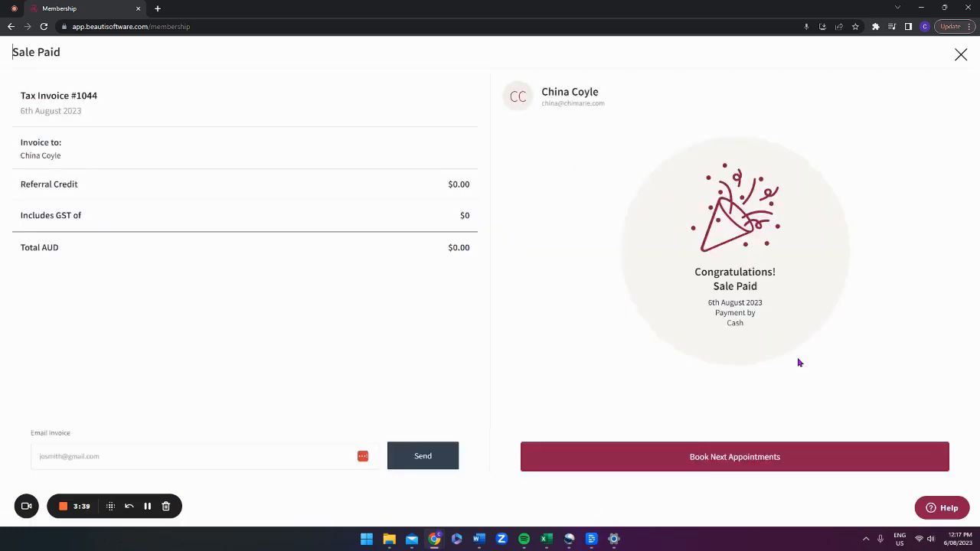
pyautogui.click(962, 56)
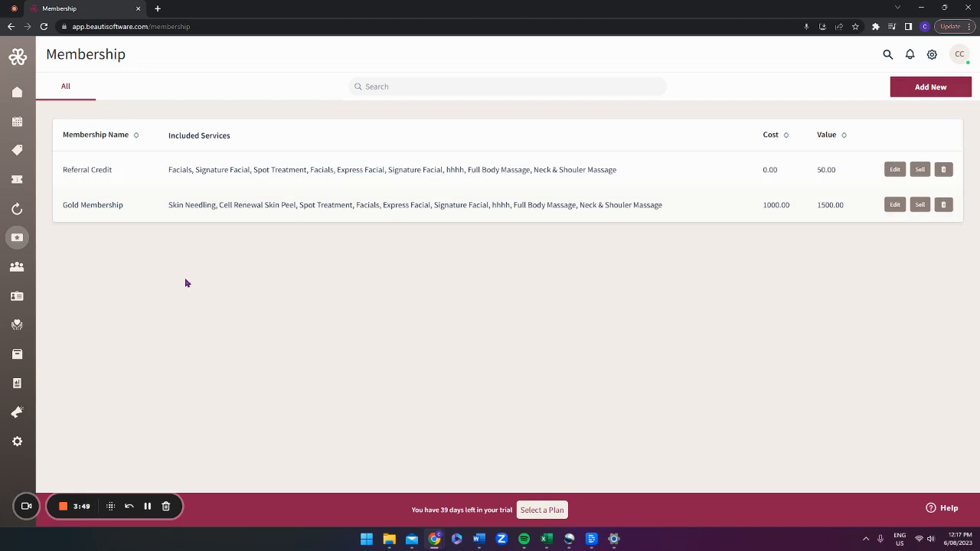
# - Start another new membership and include the Skin Needling service from Medi Facials
pyautogui.click(923, 96)
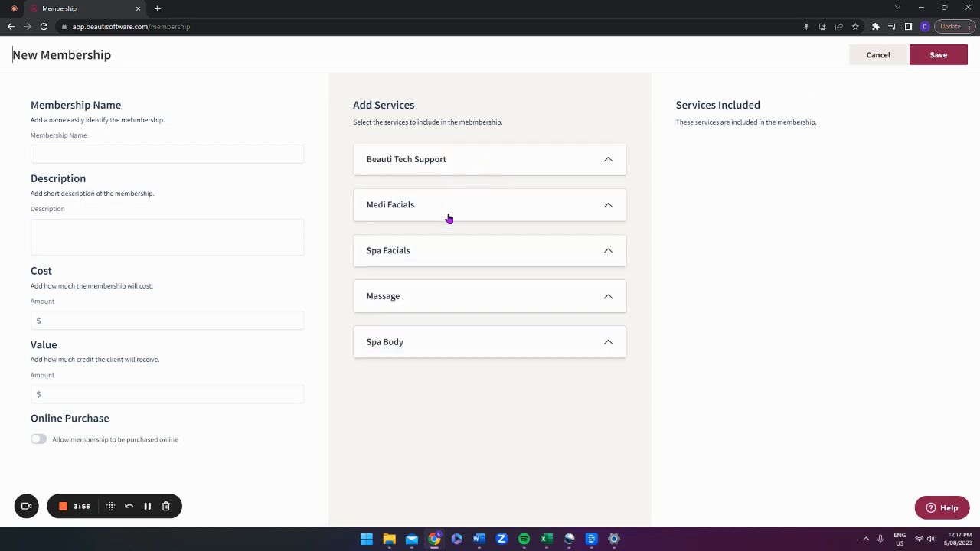
pyautogui.click(409, 251)
pyautogui.click(405, 212)
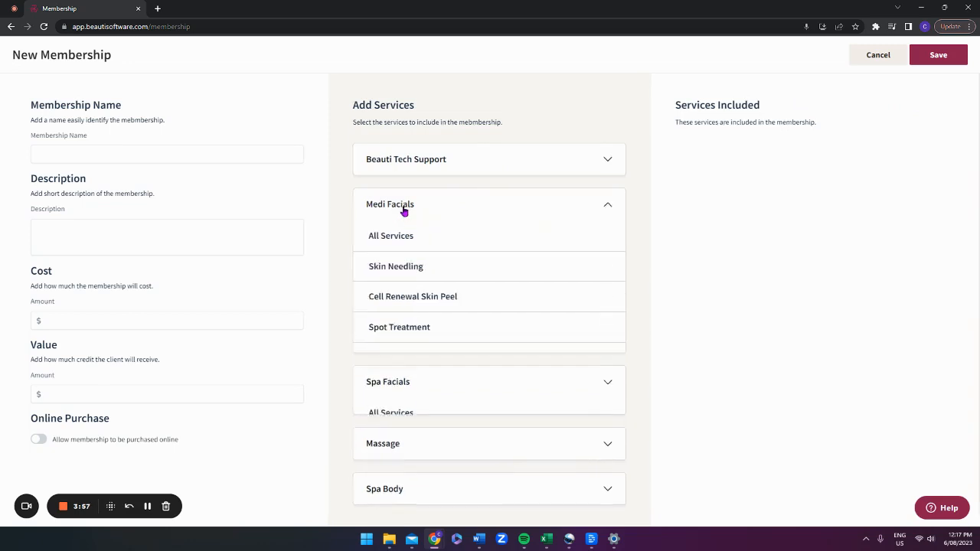
pyautogui.click(418, 269)
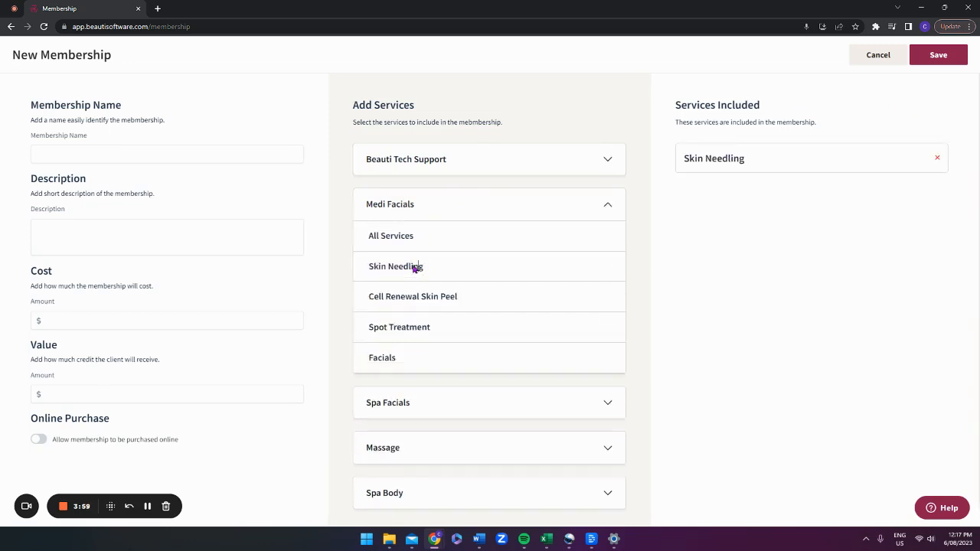
# - Set the new membership's cost to $1500 and its credit value to $2000
pyautogui.click(234, 314)
pyautogui.click(98, 316)
pyautogui.click(91, 317)
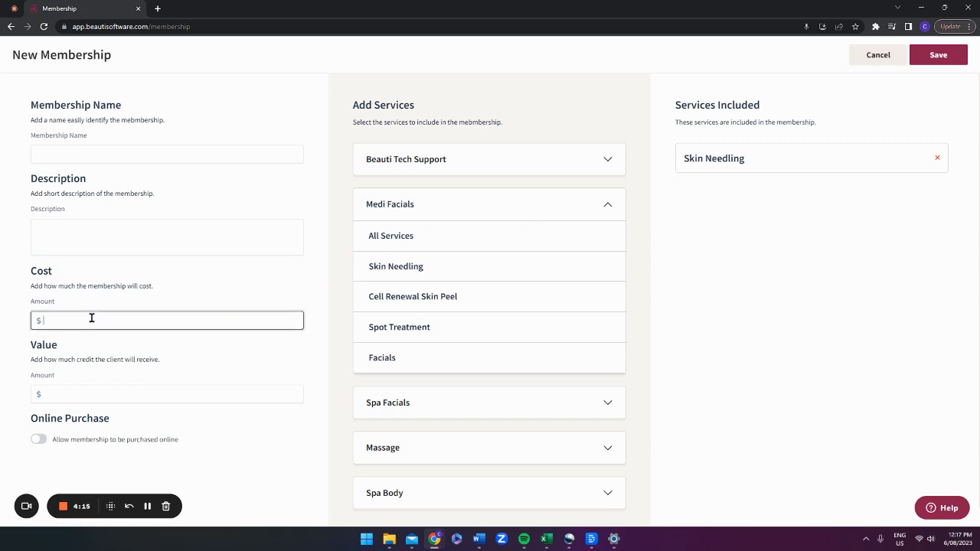
pyautogui.write('1500')
pyautogui.click(77, 394)
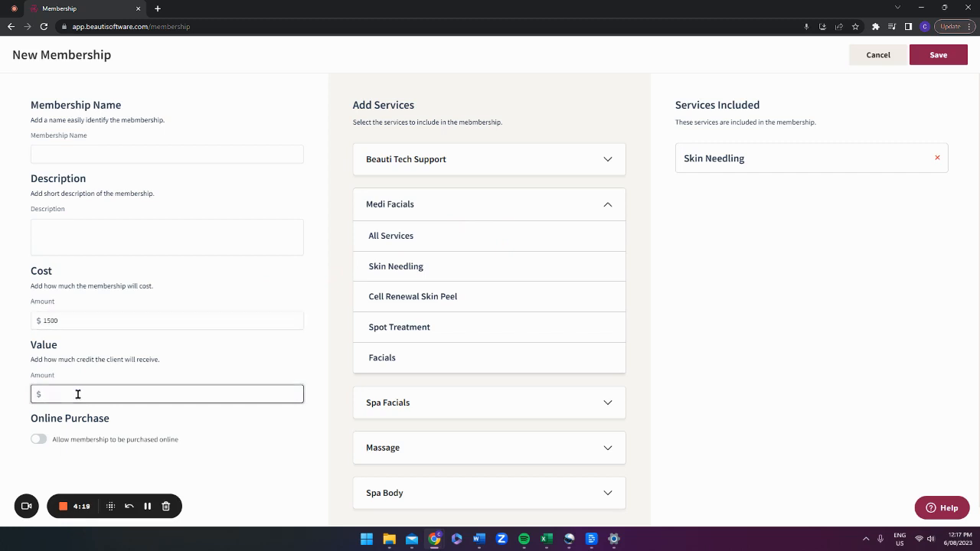
pyautogui.write('2000')
pyautogui.click(65, 321)
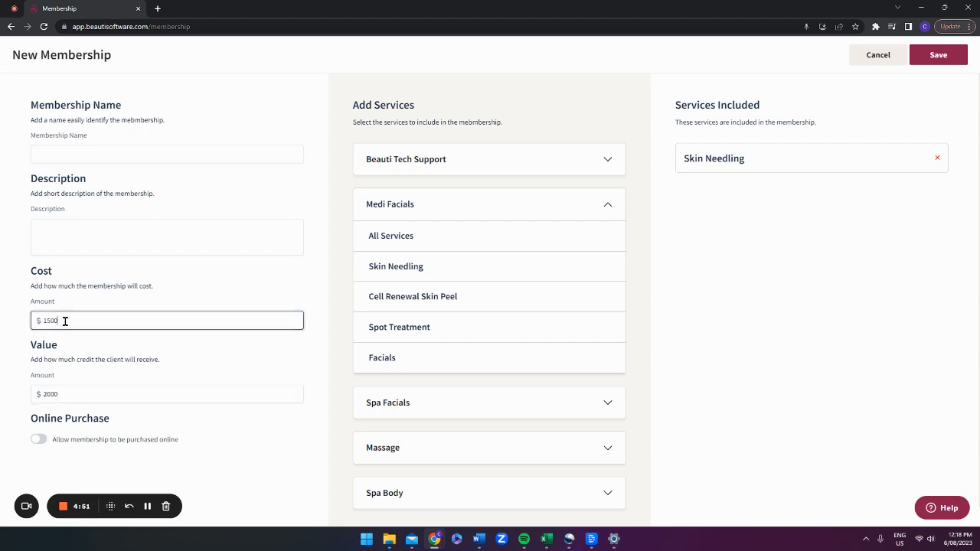
# - Name the membership "Skin Needling package", enter the description "Buy 6 Pay for 4", and save it without online purchase
pyautogui.click(67, 158)
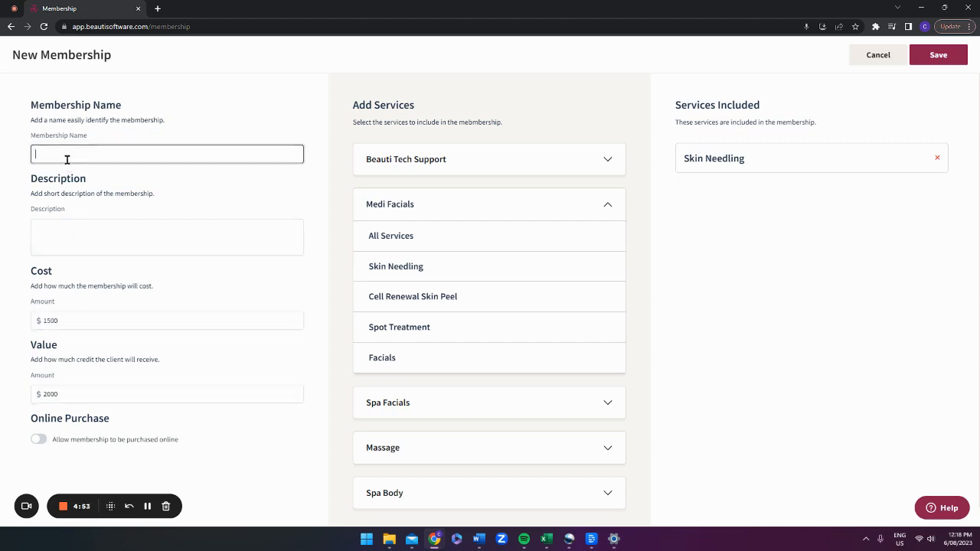
pyautogui.write('Skin Needling package')
pyautogui.click(95, 225)
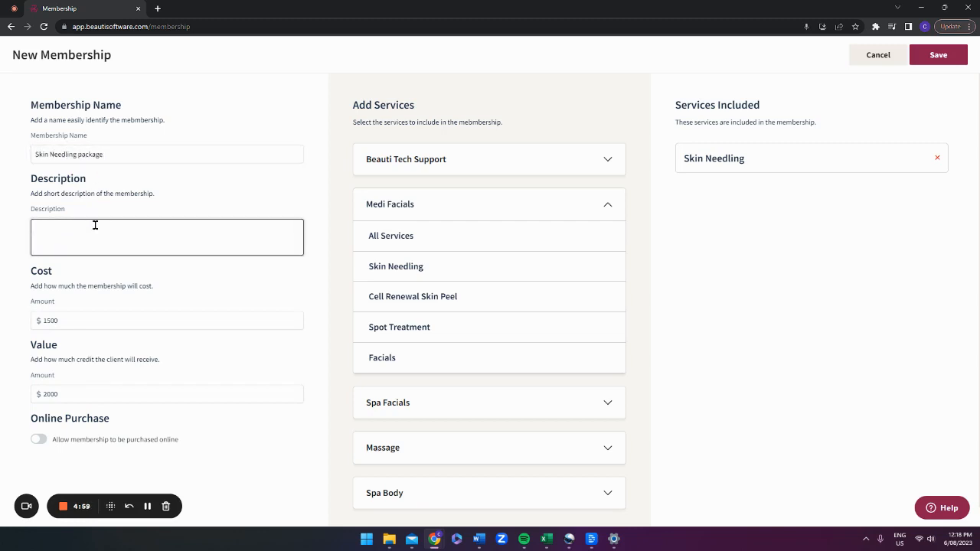
pyautogui.write('Buy 6 Pay for 4')
pyautogui.click(39, 440)
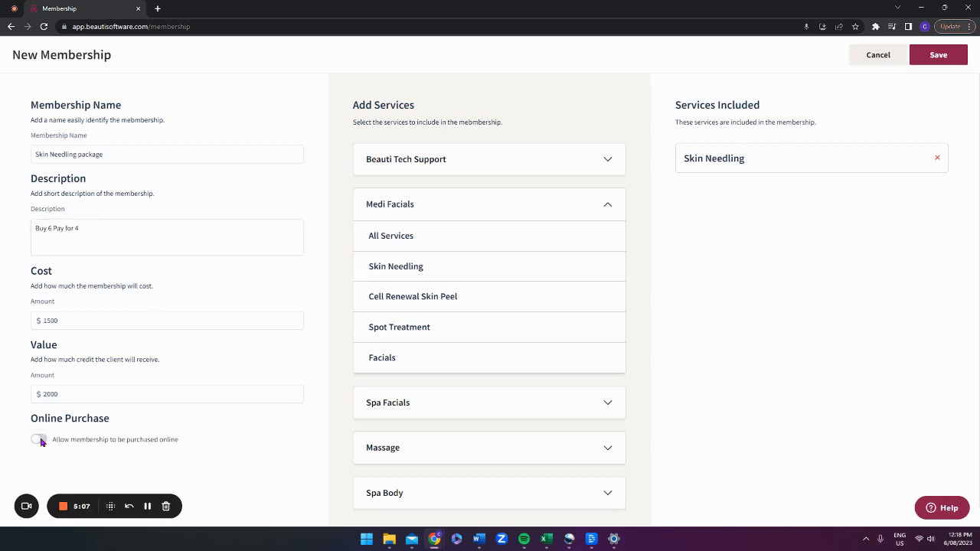
pyautogui.click(38, 440)
pyautogui.click(945, 51)
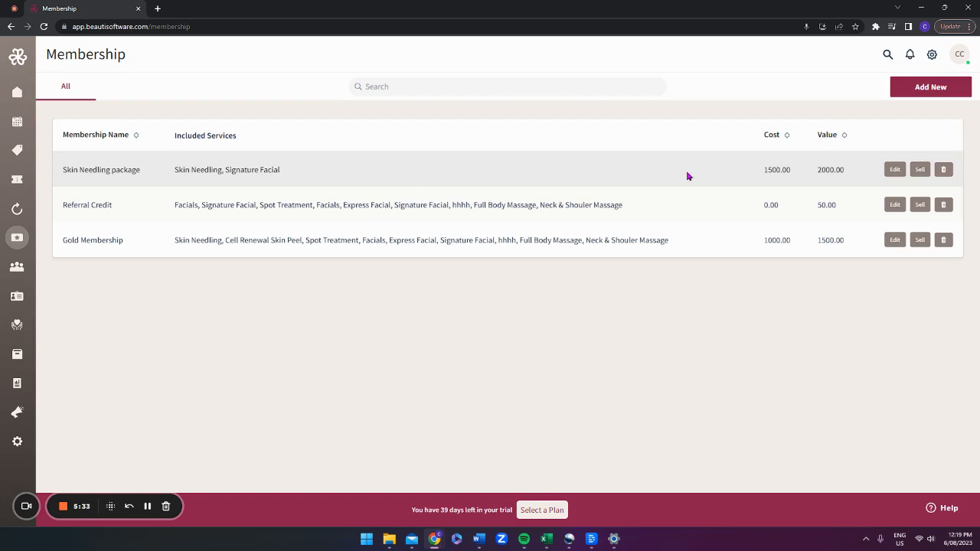
# - Edit the Skin Needling package to remove Signature Facial from its included services, and save the change
pyautogui.click(894, 170)
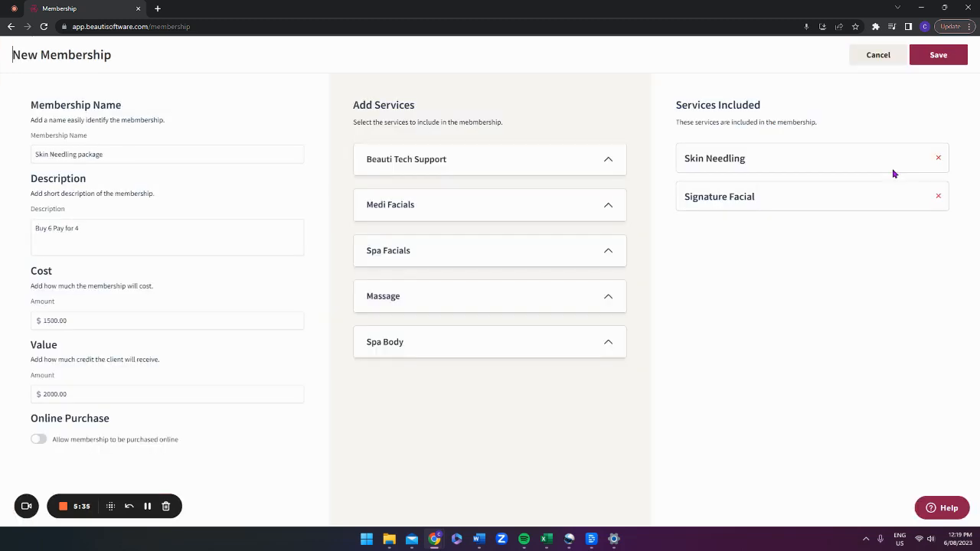
pyautogui.click(938, 199)
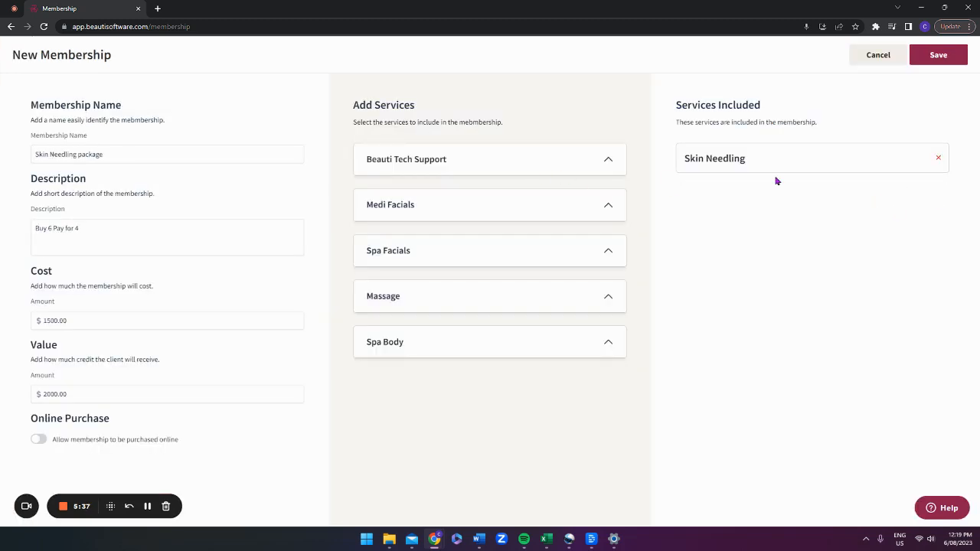
pyautogui.click(943, 61)
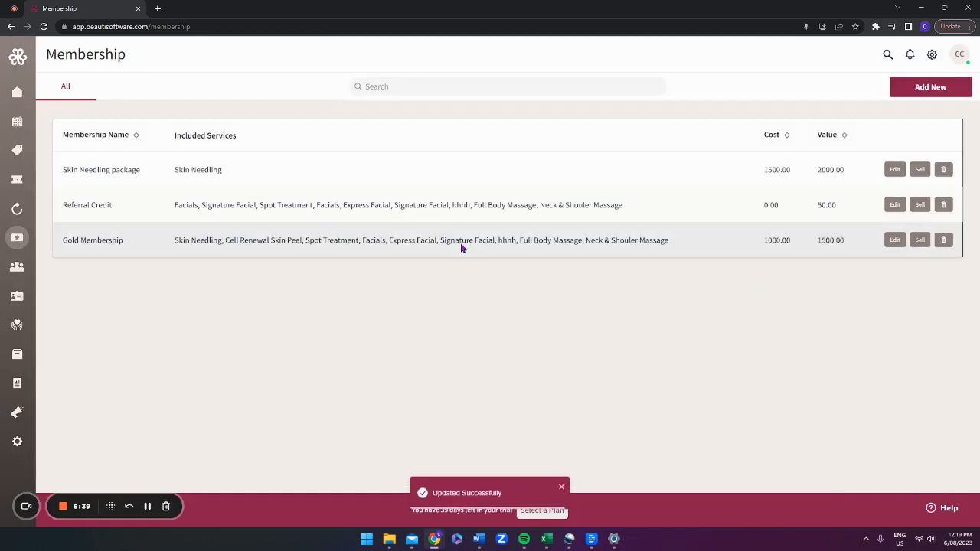